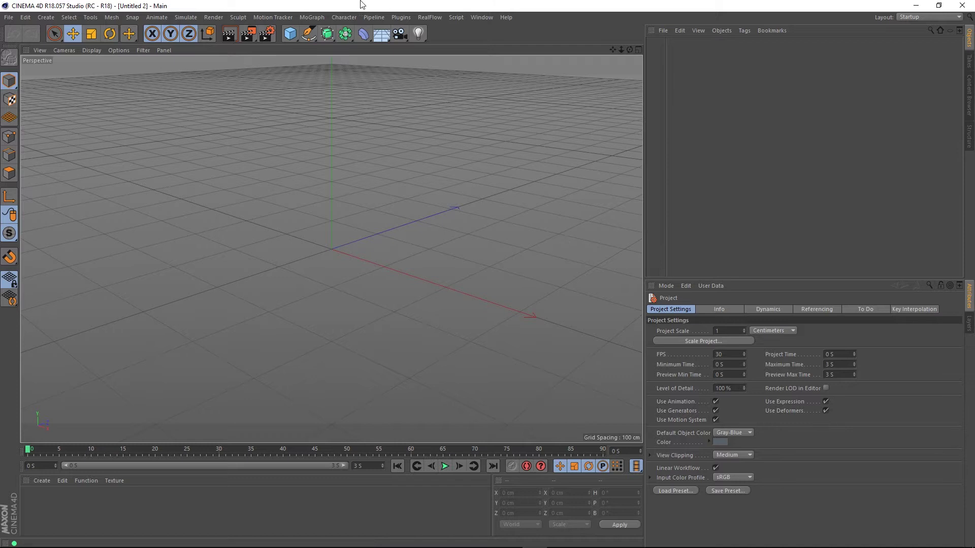
Add a RealFlow circle emitter along with its fluid scene
click(430, 16)
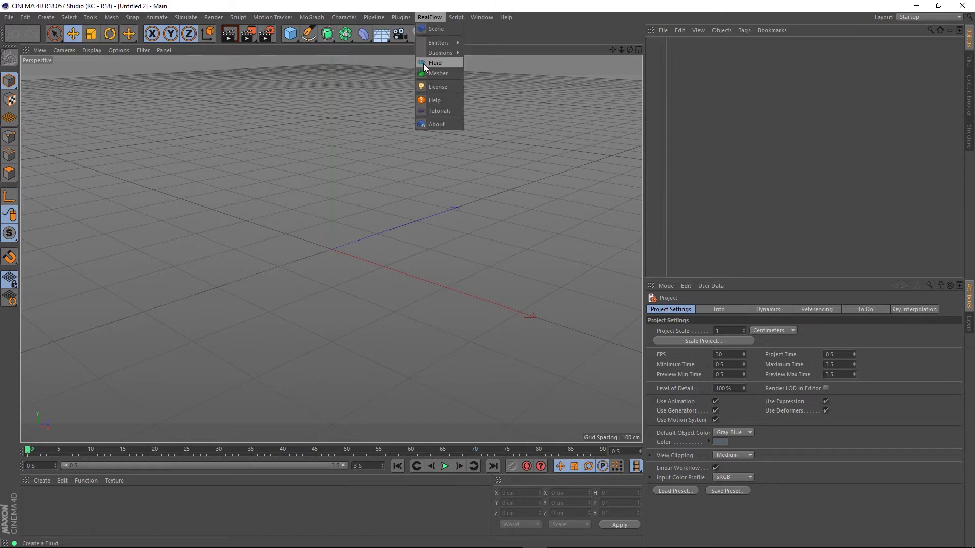
mouse_move(450, 42)
click(492, 46)
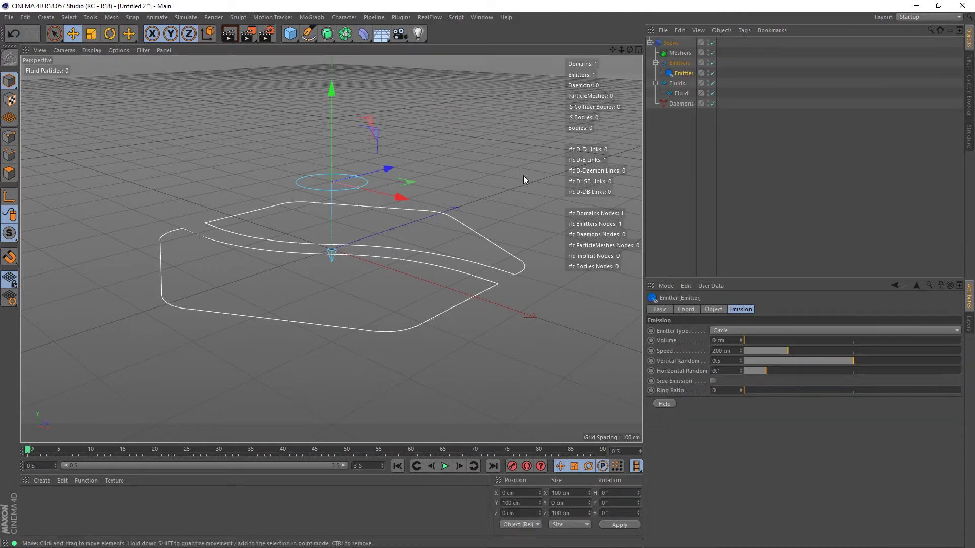
Raise the circle emitter to about 430 cm above the ground
drag(334, 106, 336, 21)
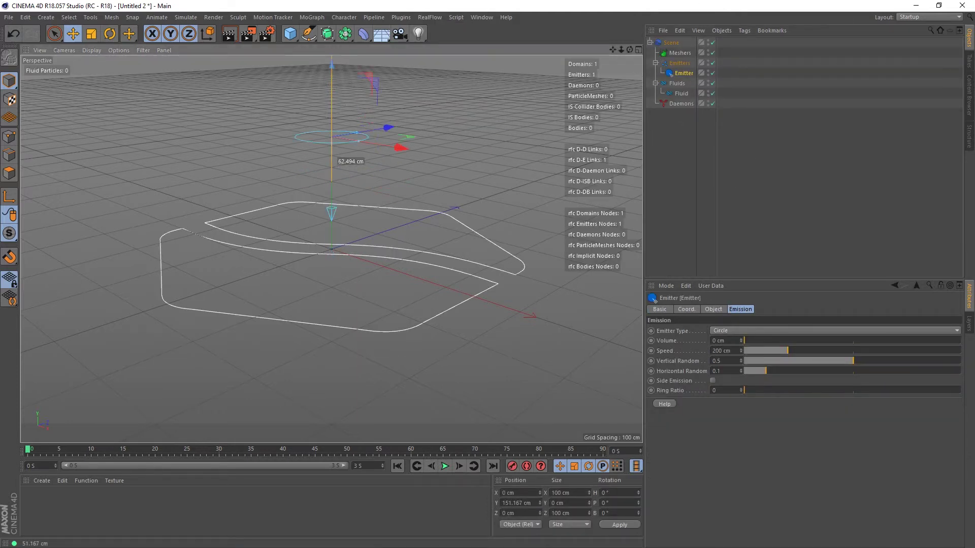
alt+drag(394, 260, 377, 250)
drag(346, 144, 349, 81)
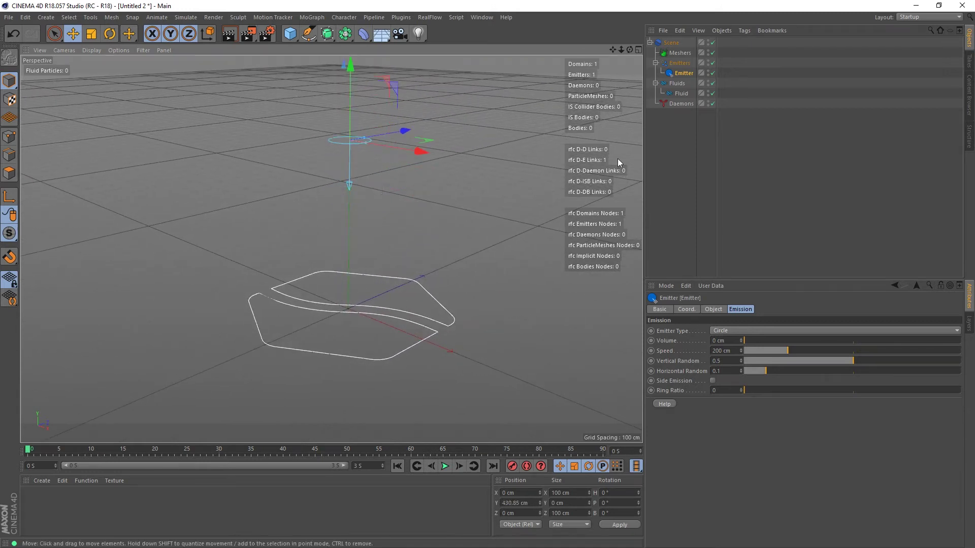
Enable Use CUDA-GPU in the Scene's Solver settings with the GeForce GTX 970, and widen the viewport
click(681, 94)
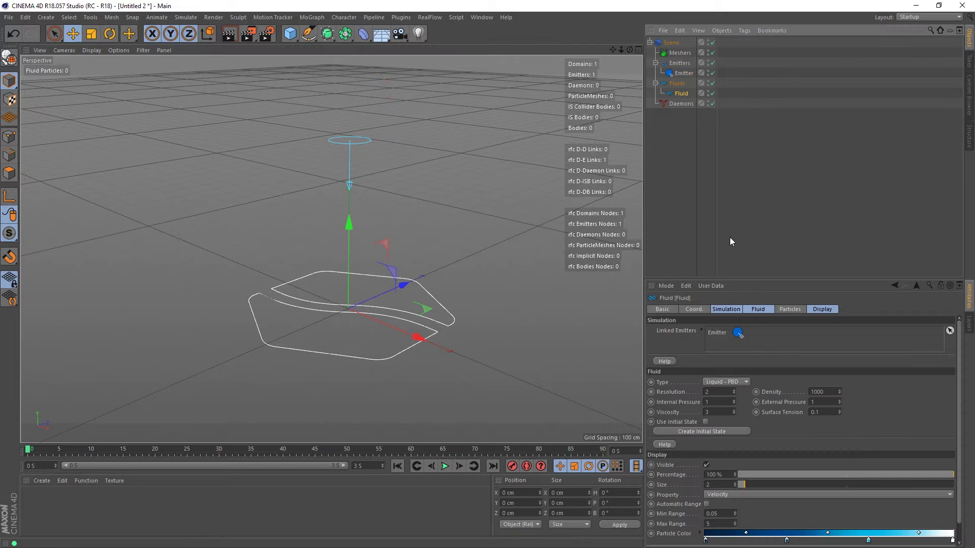
click(824, 309)
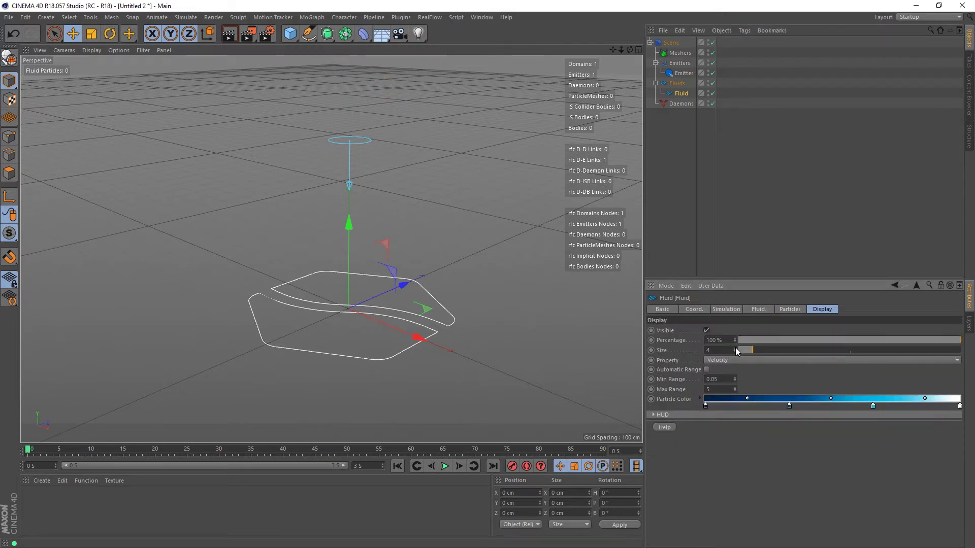
click(671, 44)
click(747, 310)
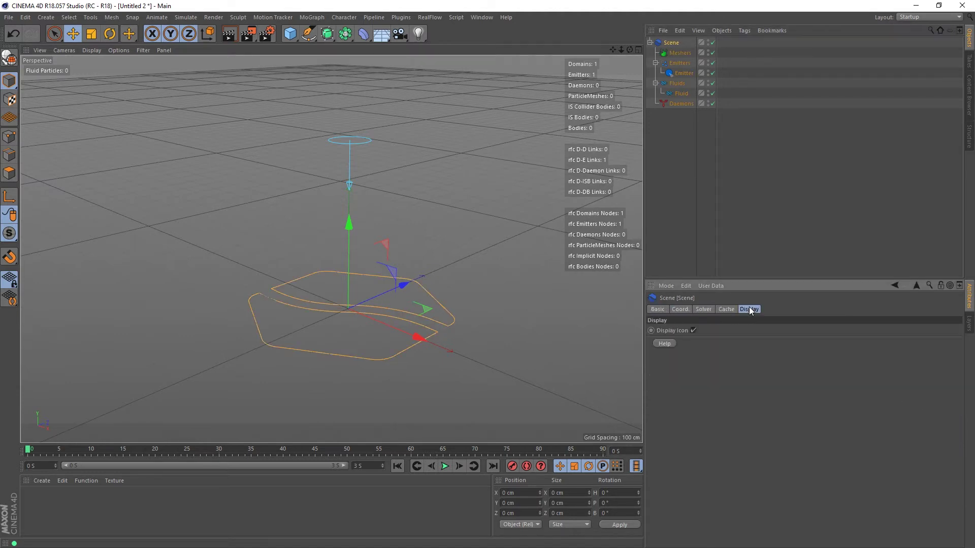
click(703, 309)
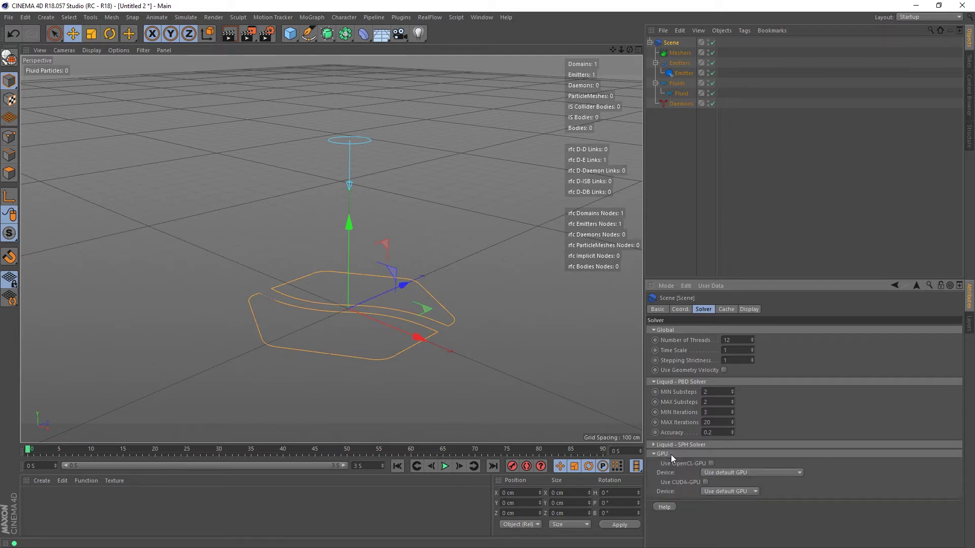
click(705, 482)
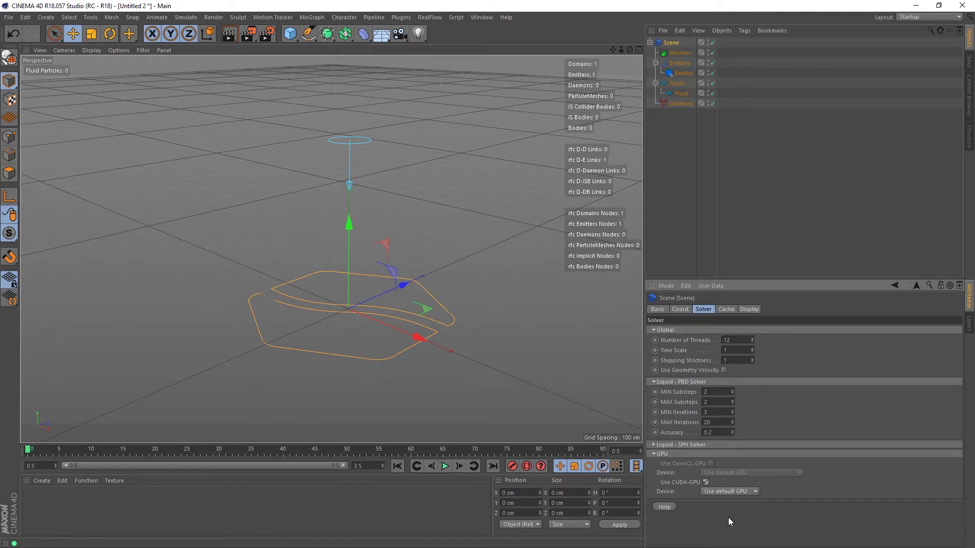
click(721, 491)
drag(644, 333, 689, 347)
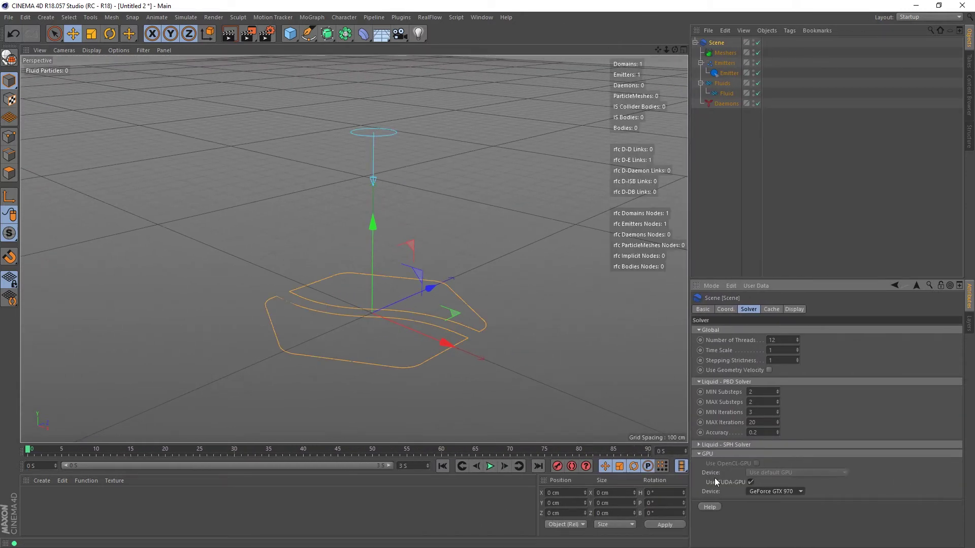
Deselect everything, play the falling particle column simulation, then rewind to frame 0
click(730, 169)
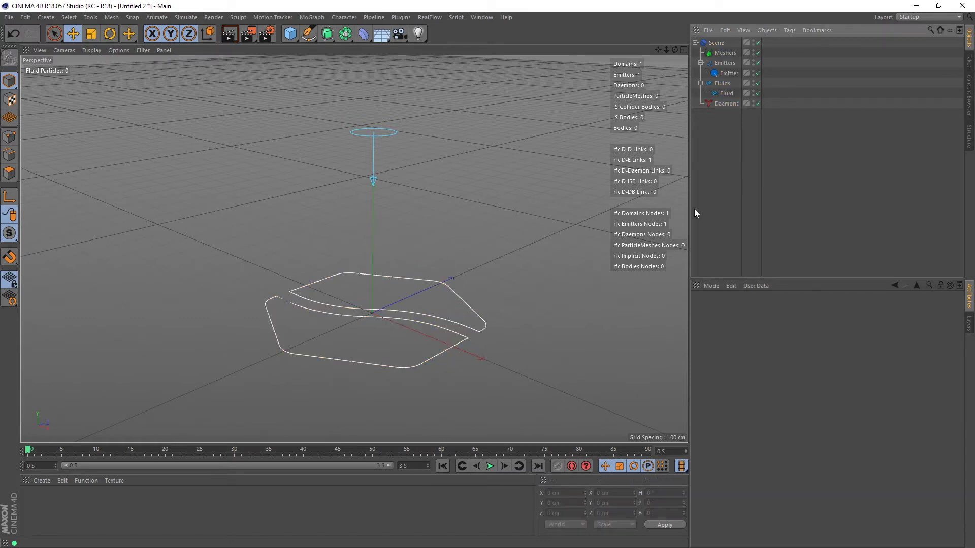
scroll(397, 234, up, 2)
scroll(397, 234, down, 1)
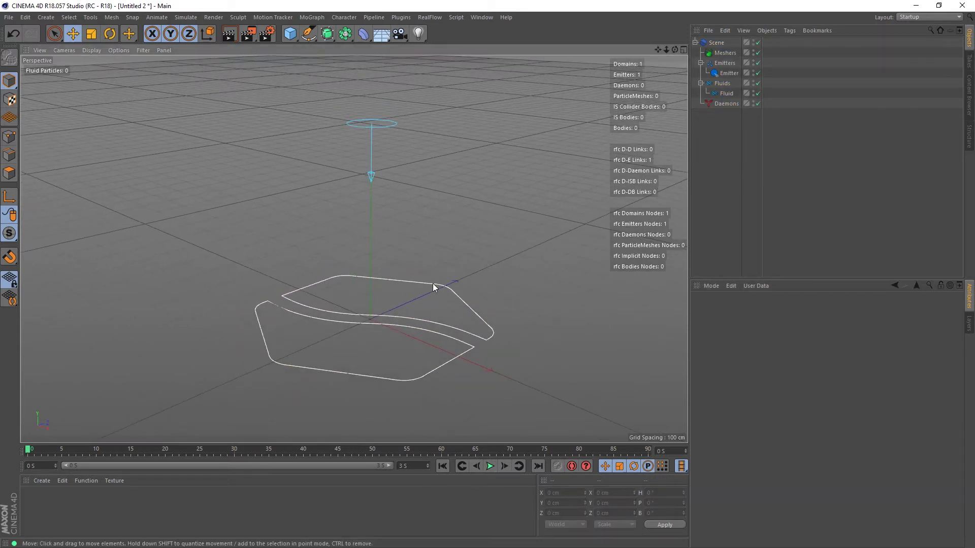
click(491, 466)
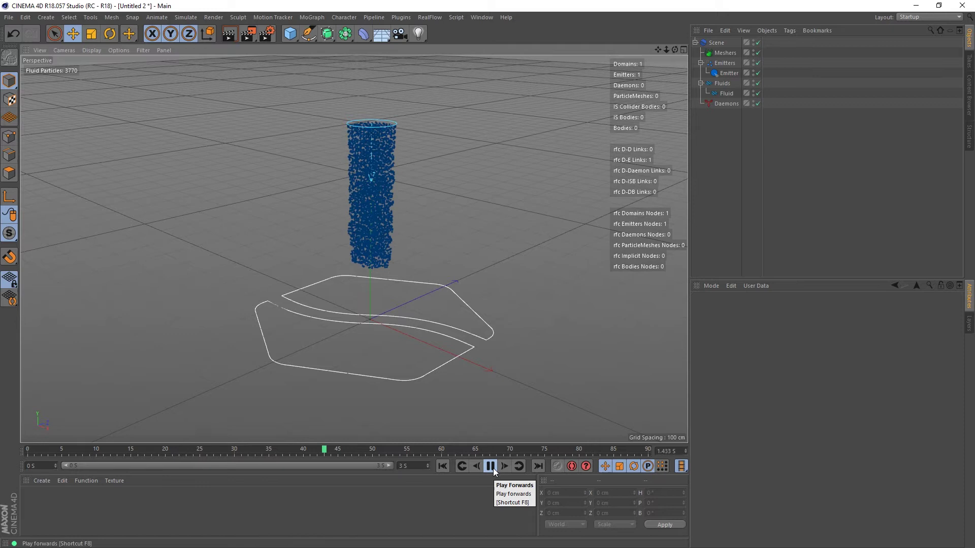
click(492, 467)
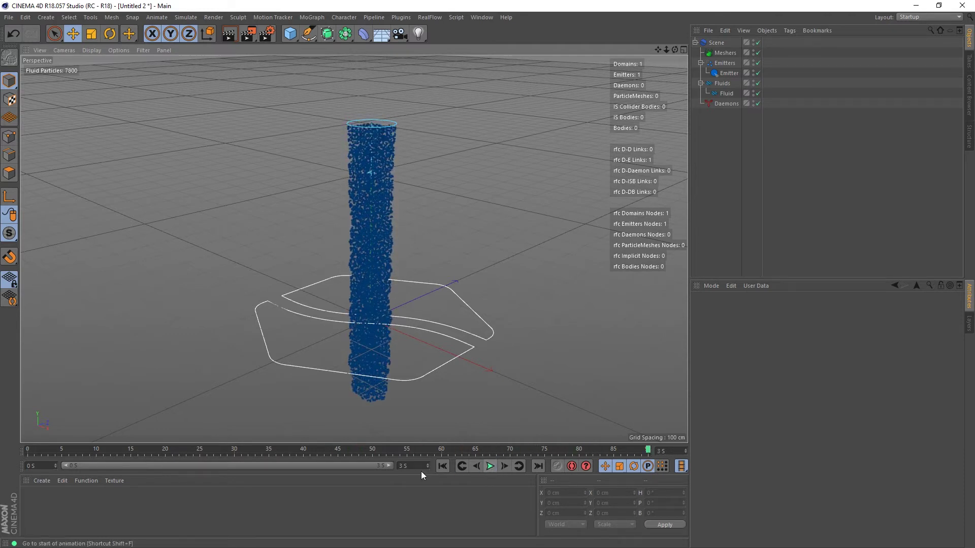
click(442, 466)
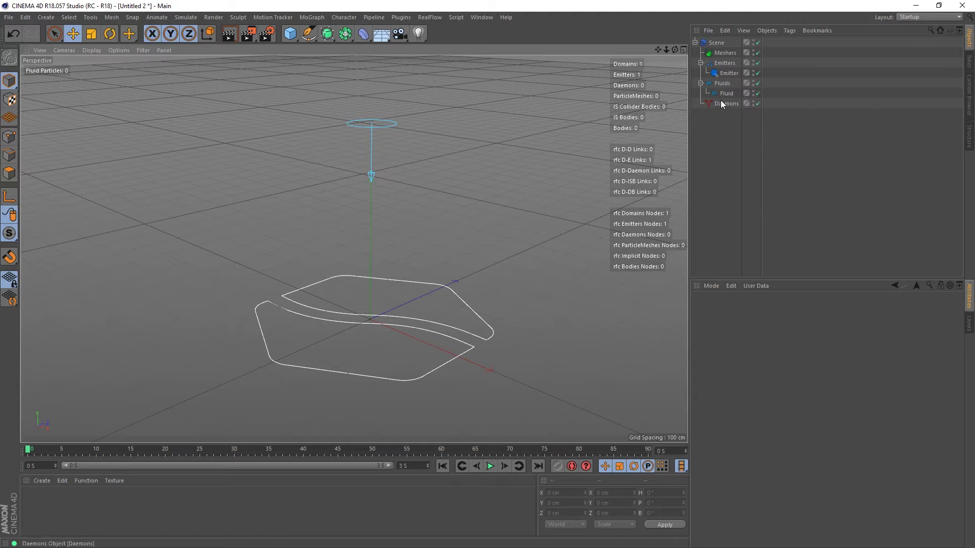
Add a RealFlow k Age daemon and show its Daemon k Age settings (Life 1, Variation 0)
click(432, 16)
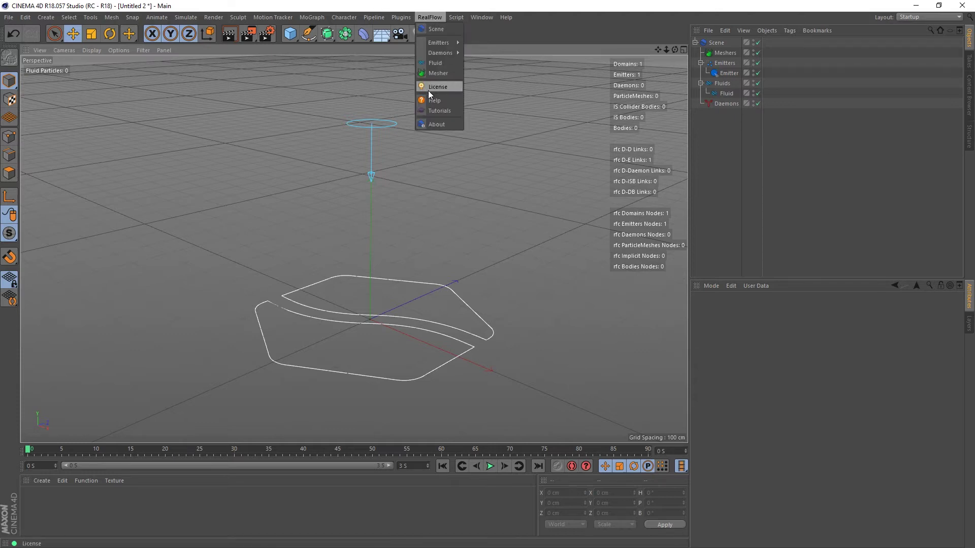
mouse_move(437, 53)
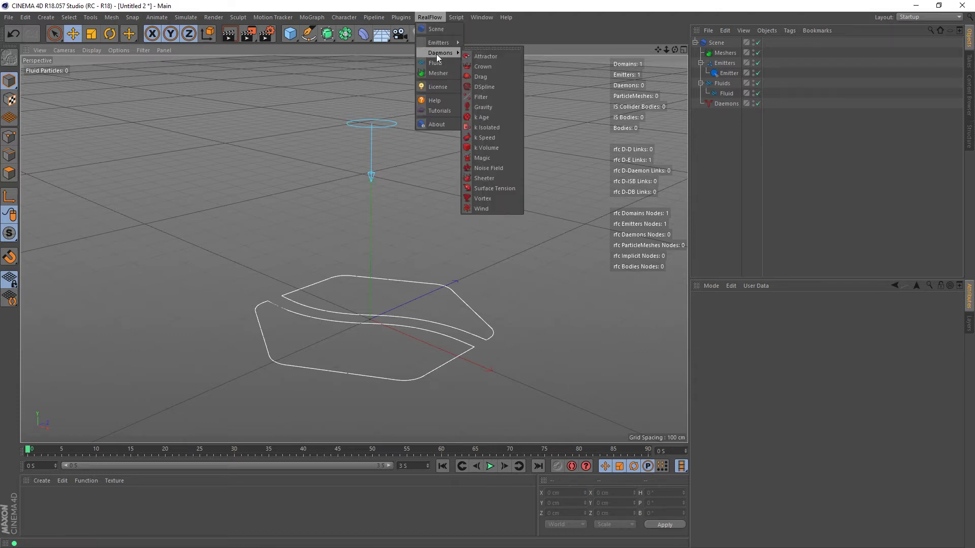
click(483, 118)
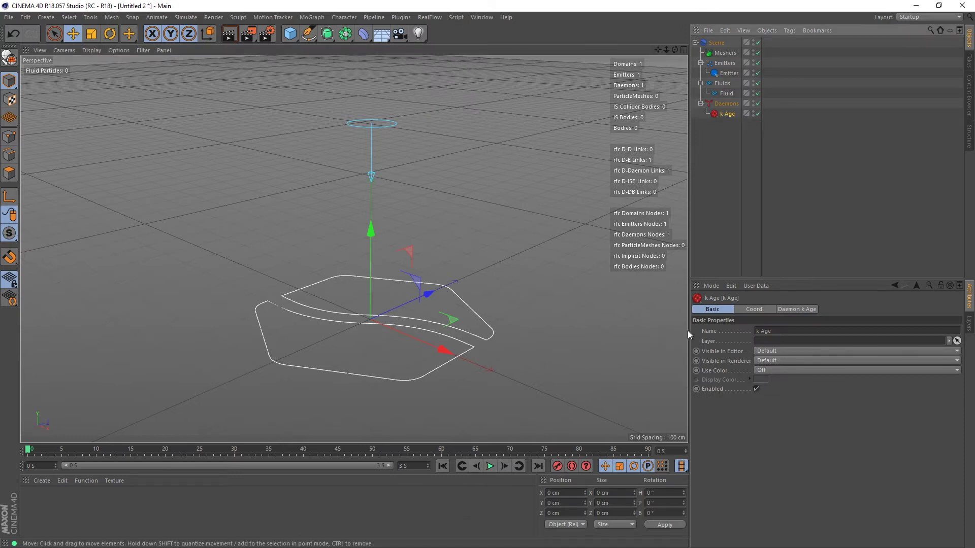
drag(688, 331, 635, 331)
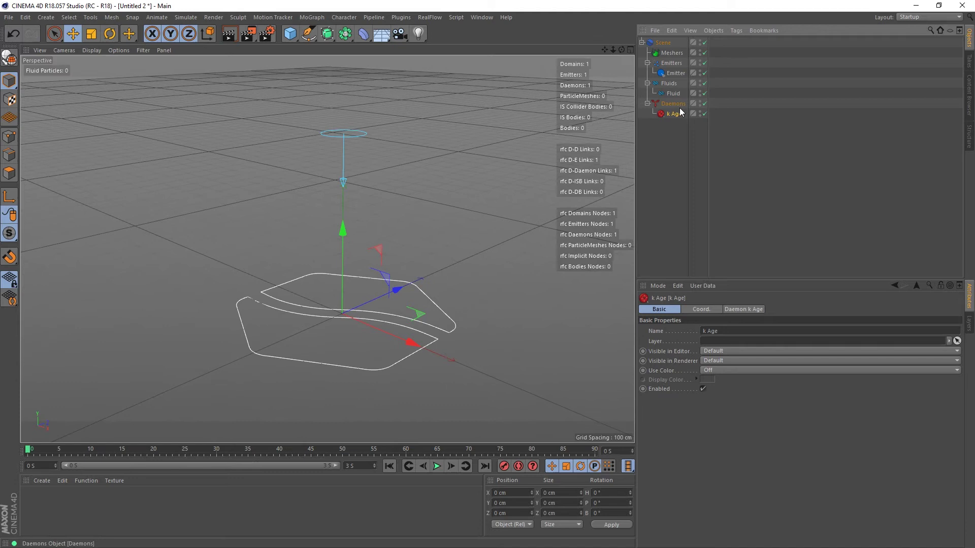
click(737, 308)
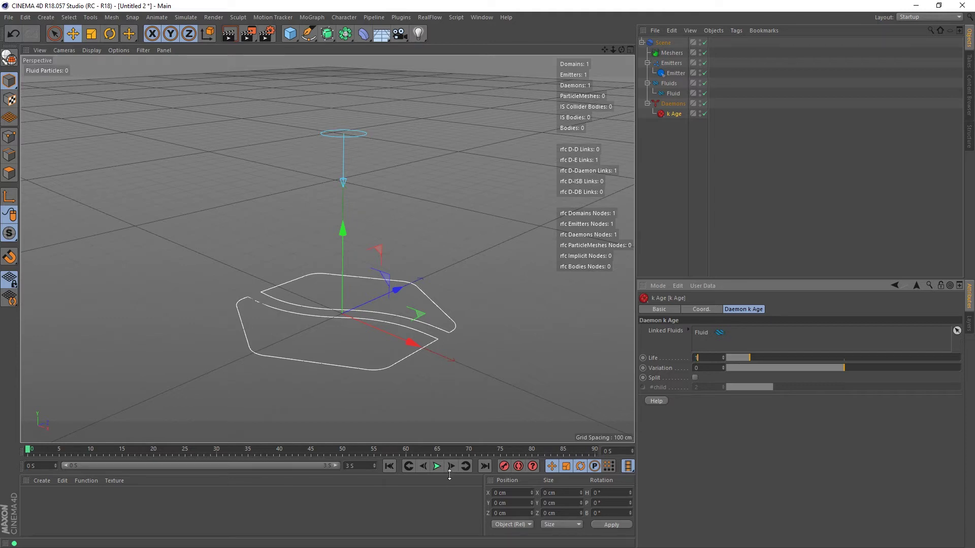
During playback, test k Age Life values of 2 and then 0.5
click(436, 466)
drag(750, 358, 774, 358)
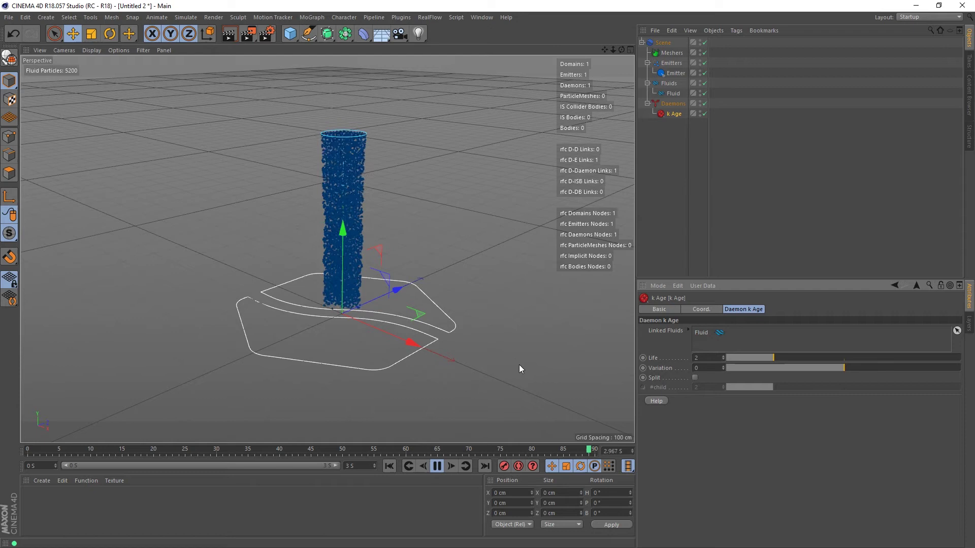
double_click(707, 358)
text(0.5)
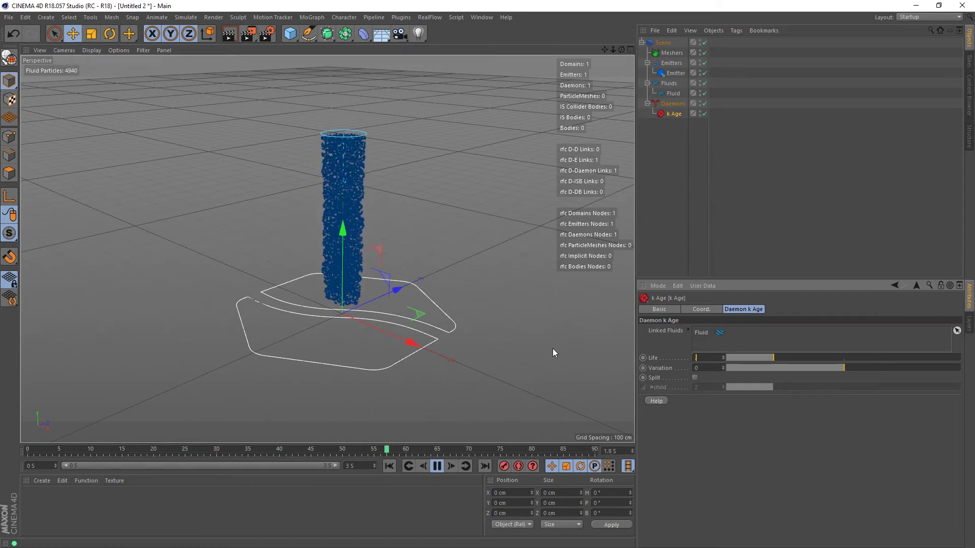
key(Return)
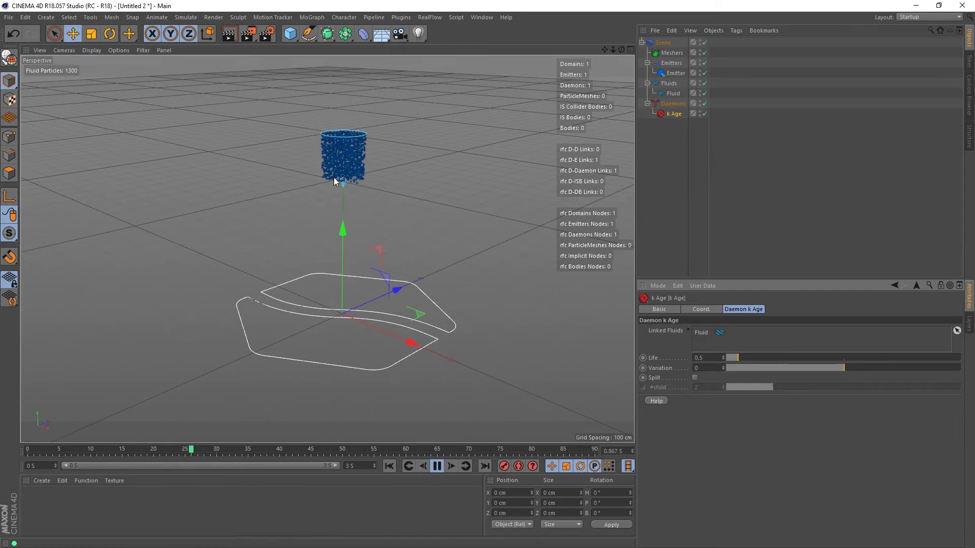
Set the daemon's Life back to 1 to trim the particle column
scroll(335, 173, up, 2)
scroll(391, 219, down, 3)
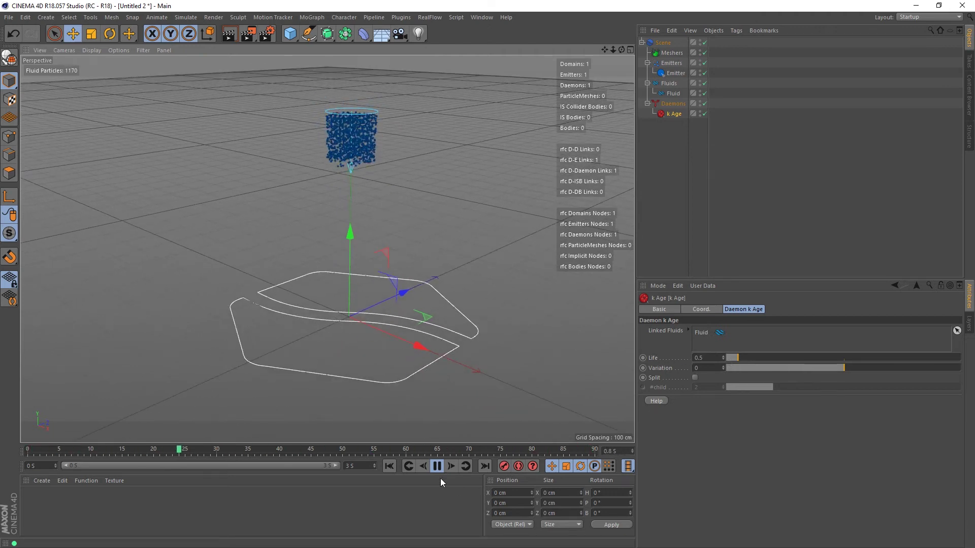
click(710, 358)
text(1)
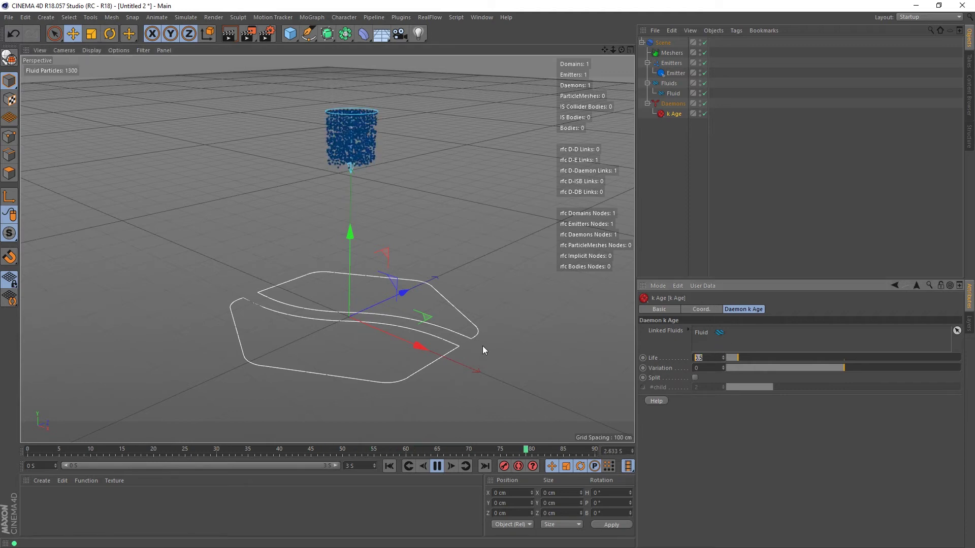
key(Return)
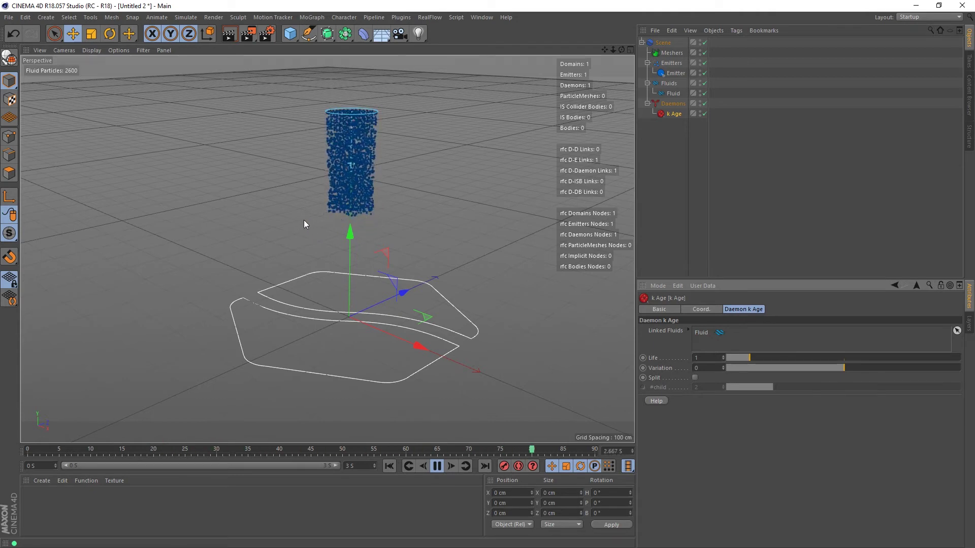
Try k Age Variation values of 0.1 and then 1
click(726, 370)
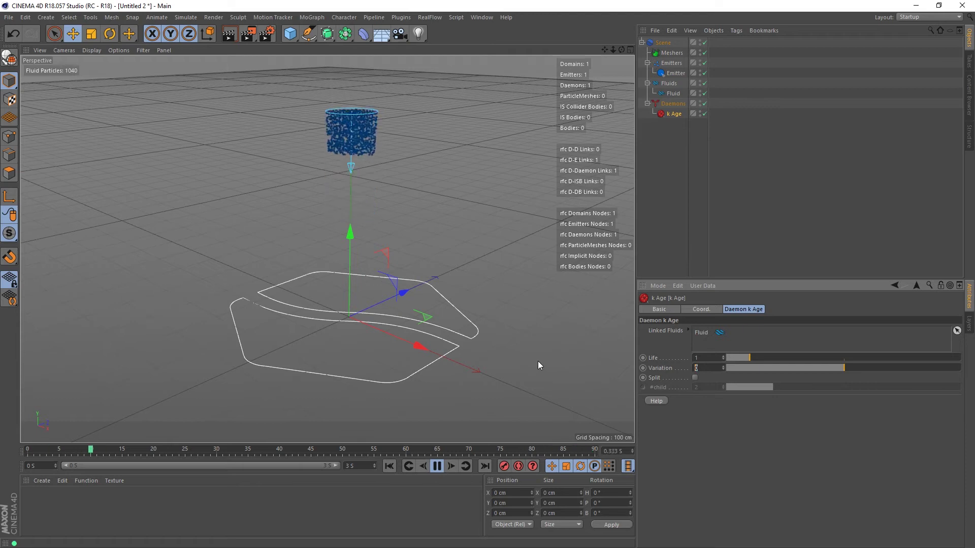
text(0.1)
key(Return)
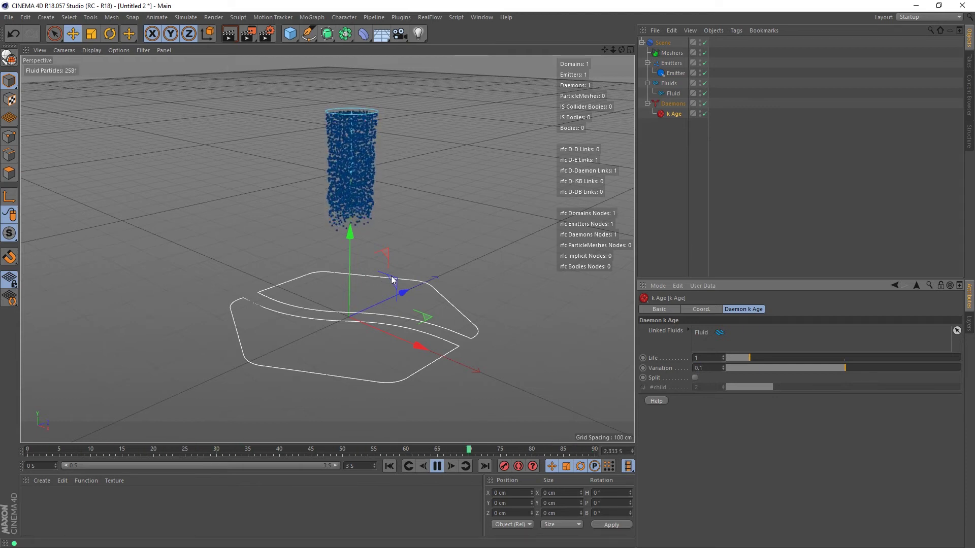
click(711, 369)
text(1)
key(Return)
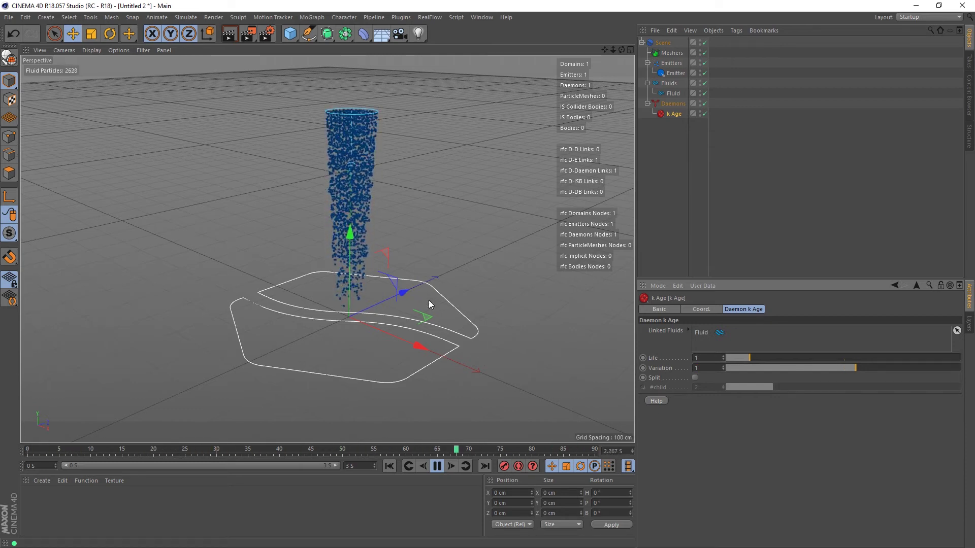
Try Variation 0.5, then settle on 1.5 for a ragged column bottom
alt+drag(313, 283, 319, 216)
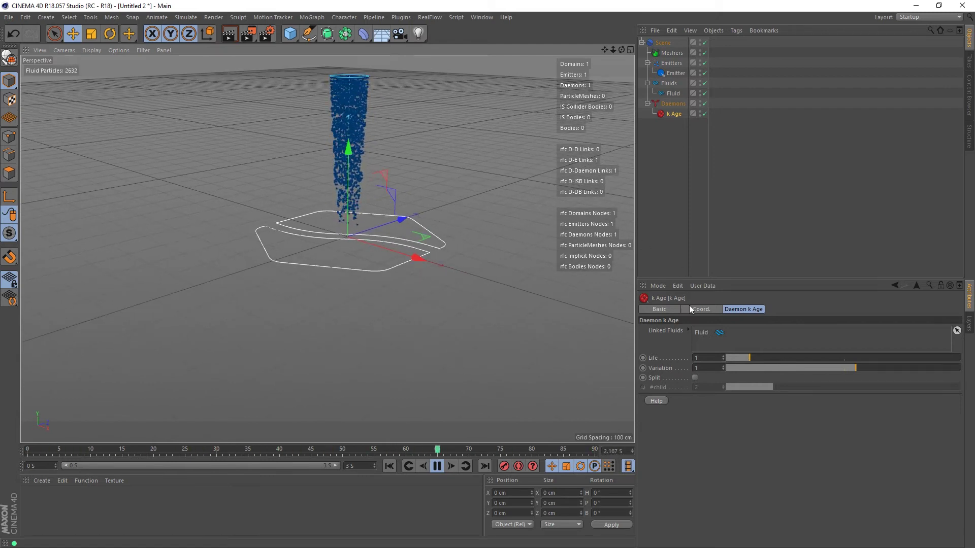
click(703, 368)
text(0.5)
key(Return)
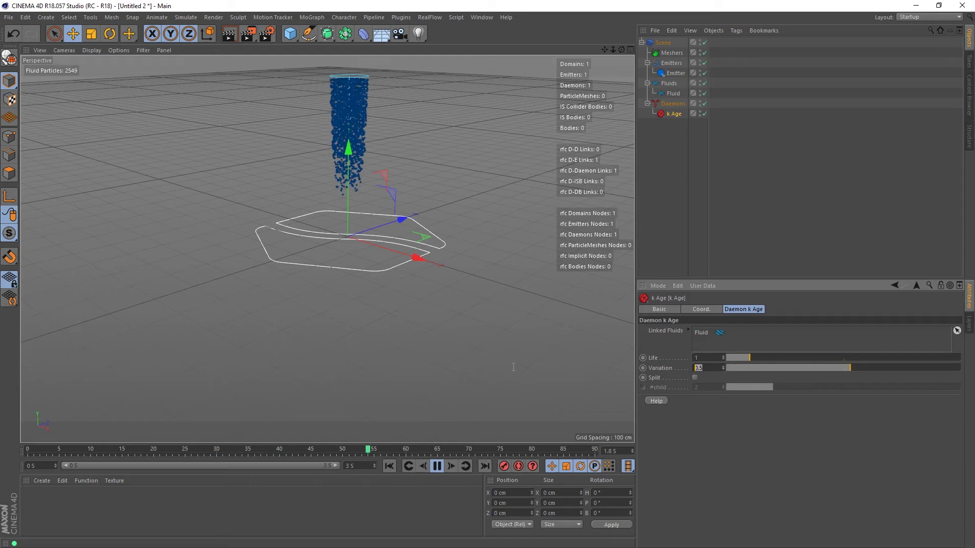
text(1.5)
key(Return)
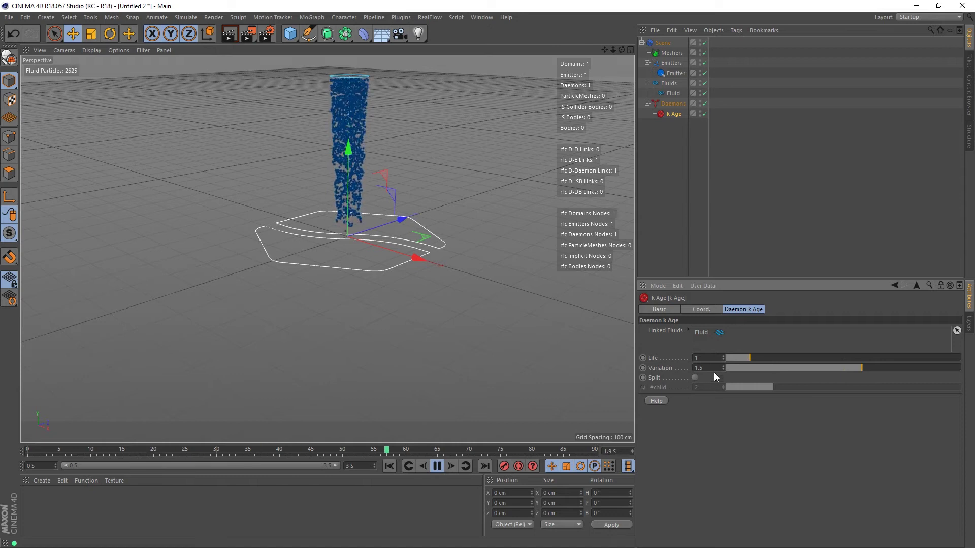
double_click(700, 368)
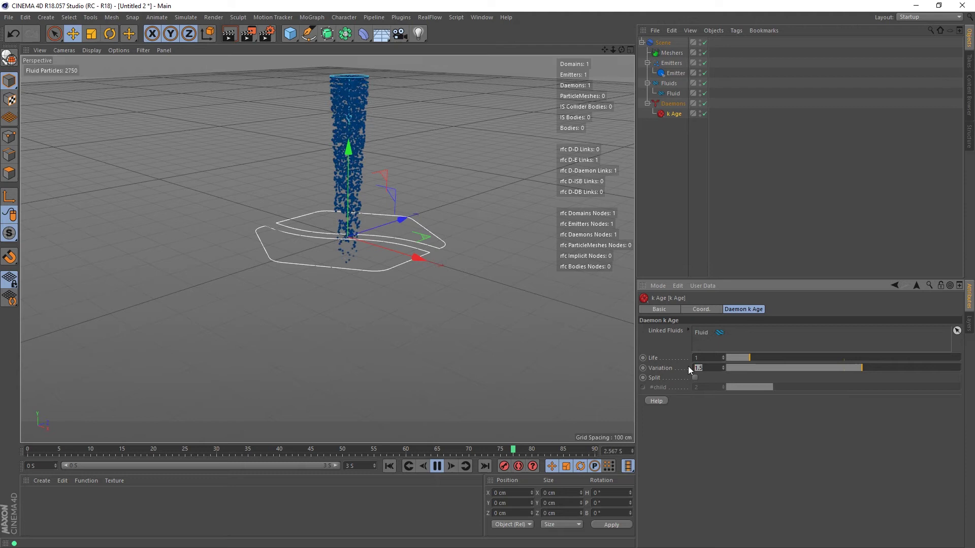
Test a k Age Variation of -1.5, then set Variation back to 1
text(-1.5)
key(Return)
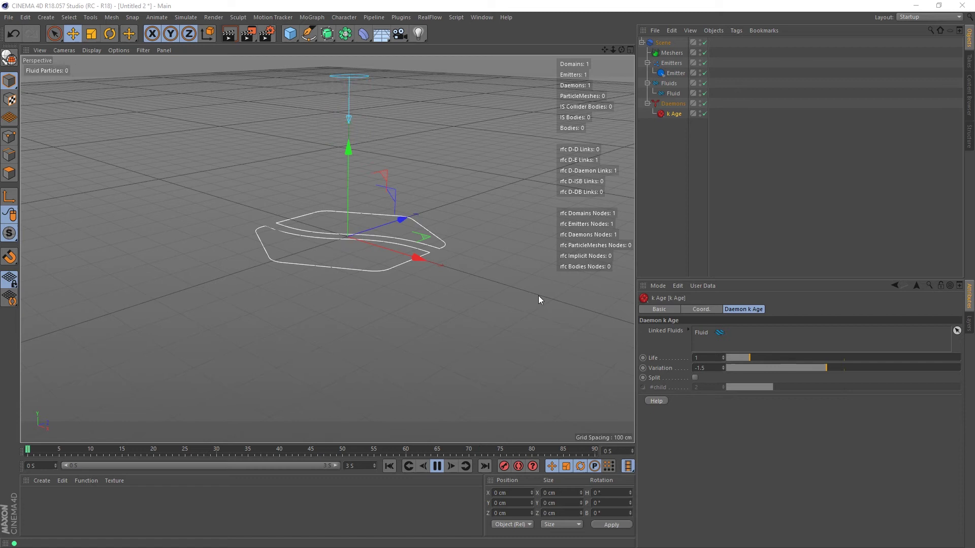
click(713, 366)
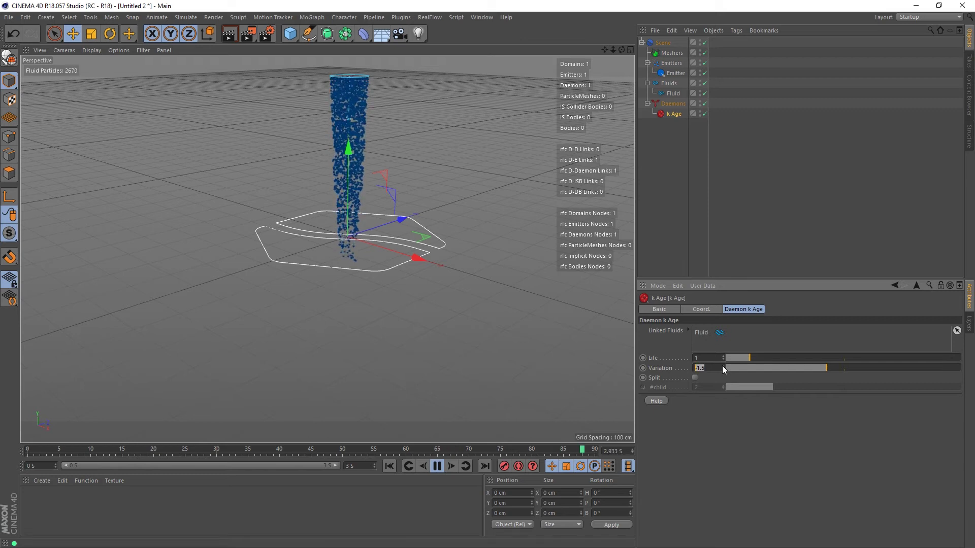
text(1)
key(Return)
scroll(328, 179, up, 2)
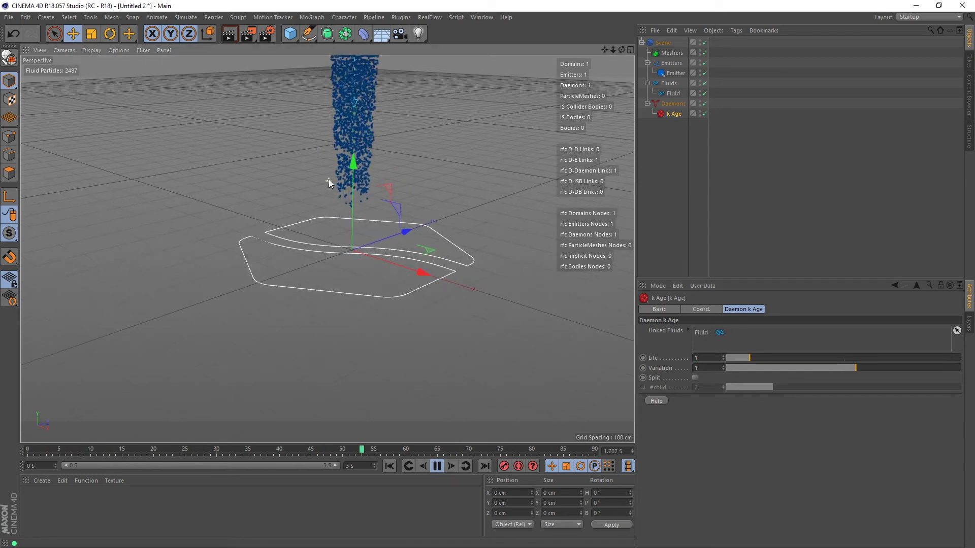
Pause the playback and switch Split on for the k Age daemon
alt+drag(328, 179, 393, 169)
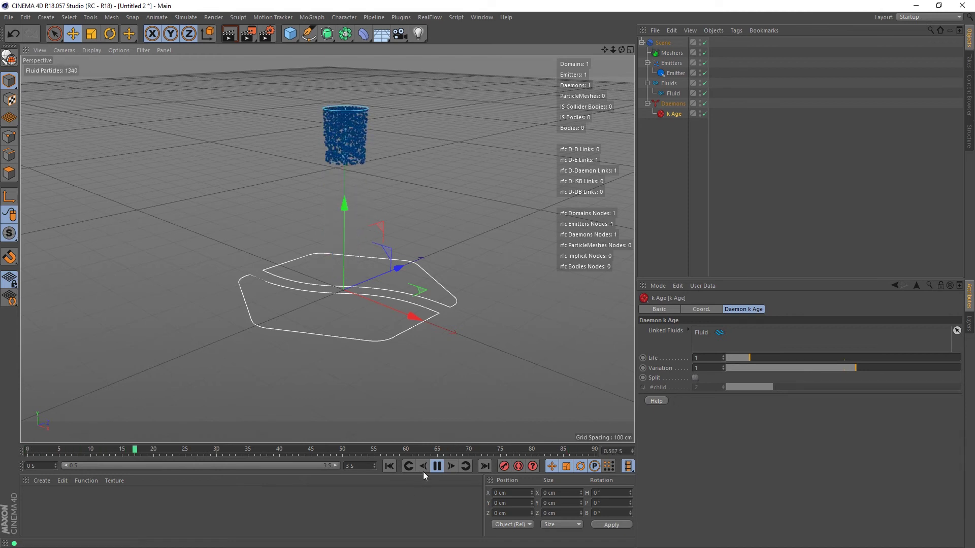
click(440, 466)
click(695, 379)
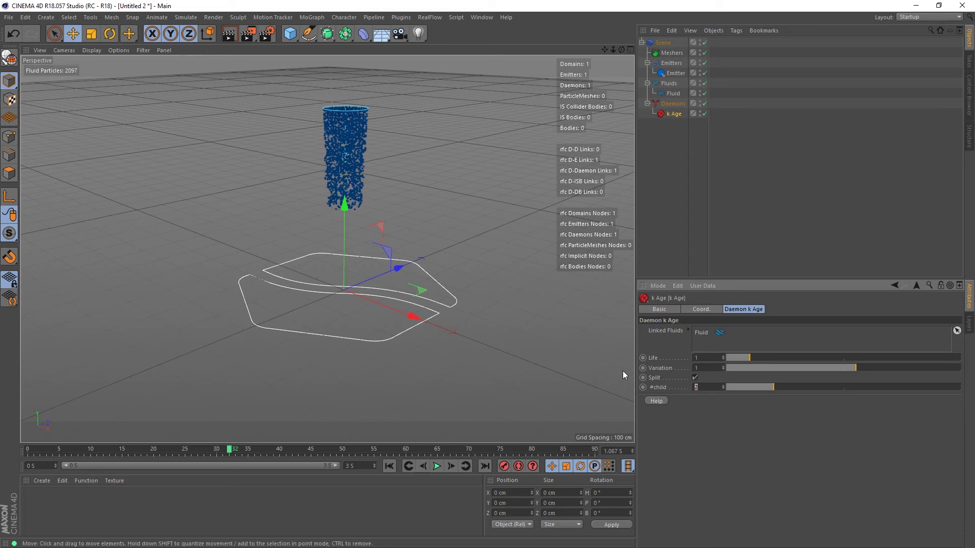
Set the k Age daemon's #child count to 15
text(15)
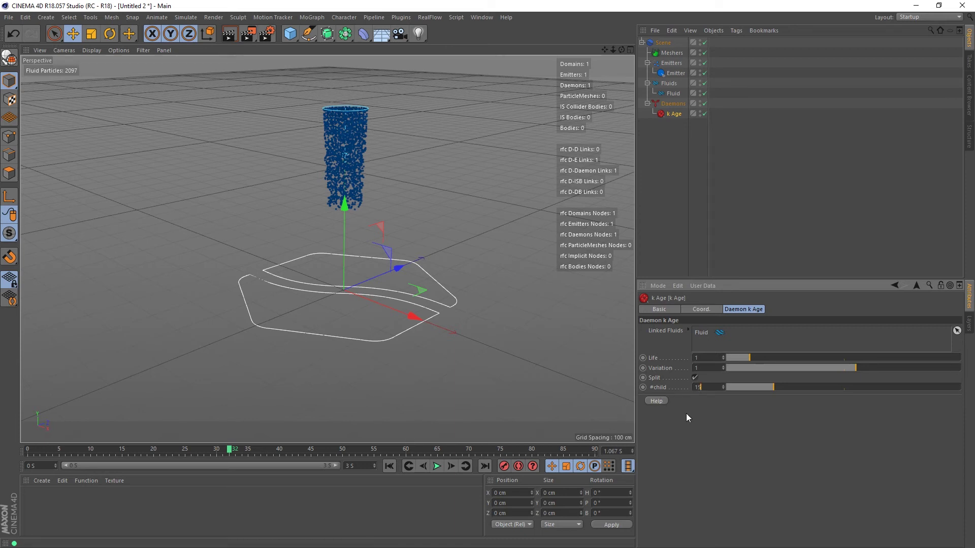
key(Return)
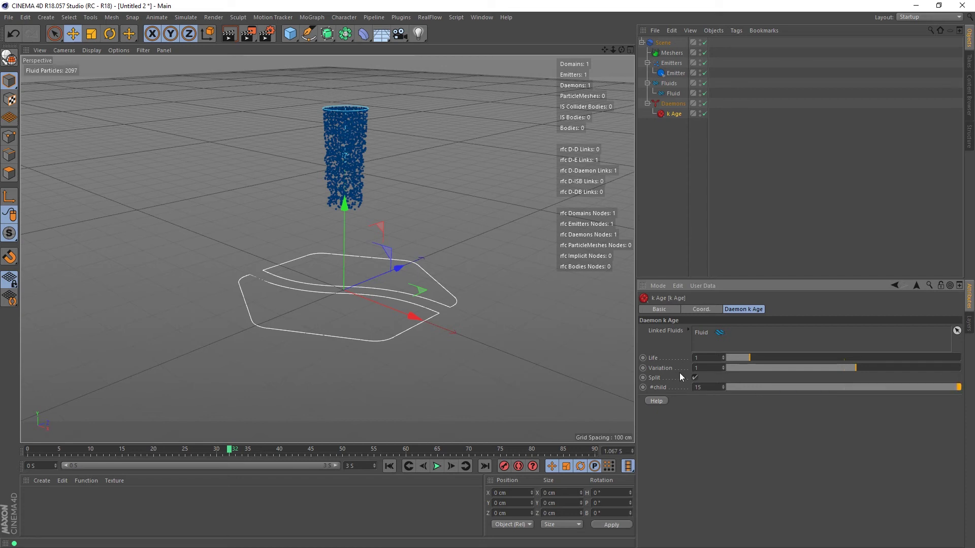
click(696, 378)
Replay the simulation from frame 0, then stop and rewind to the start
click(390, 466)
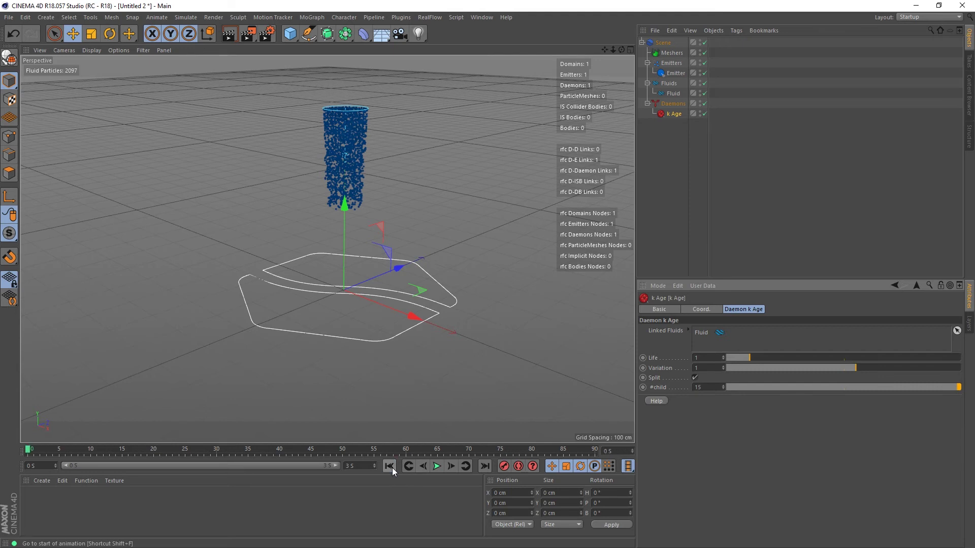
click(435, 468)
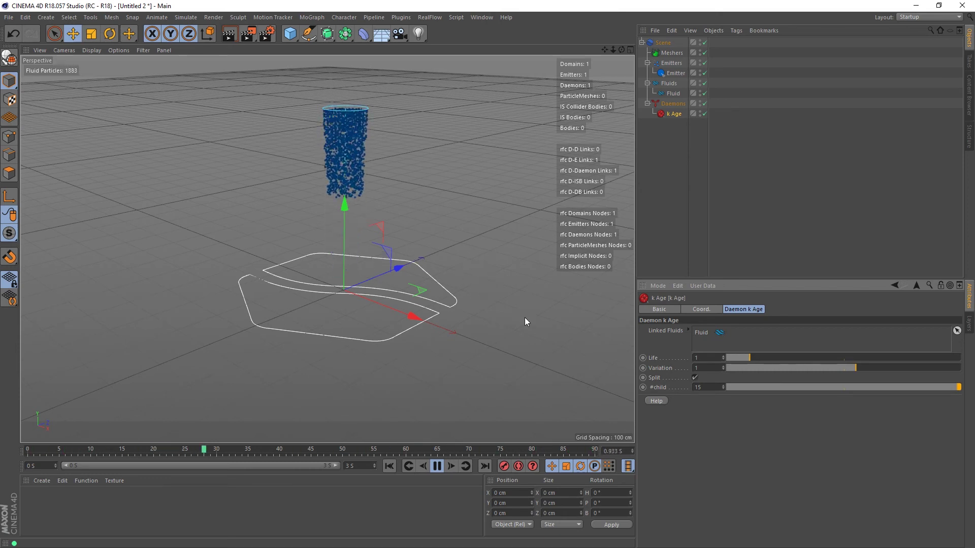
click(439, 467)
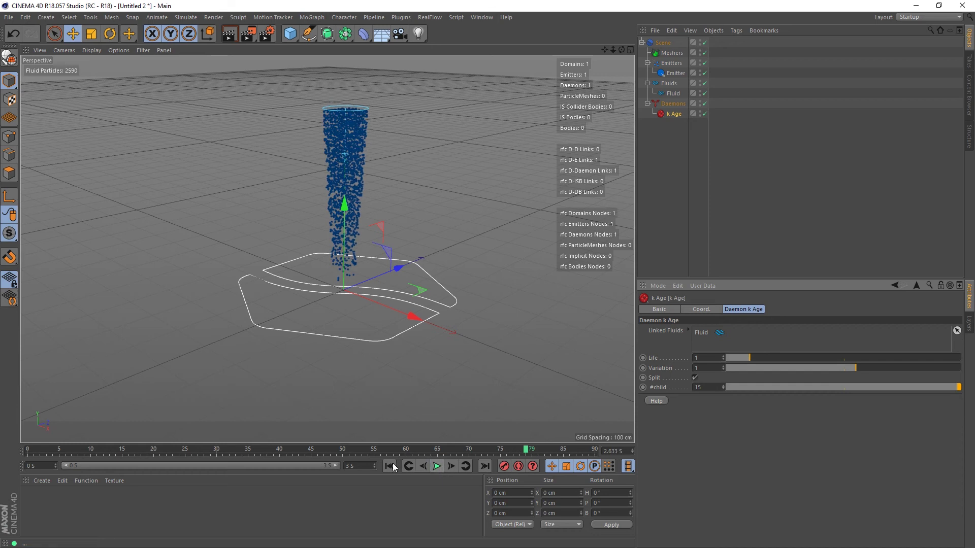
click(389, 467)
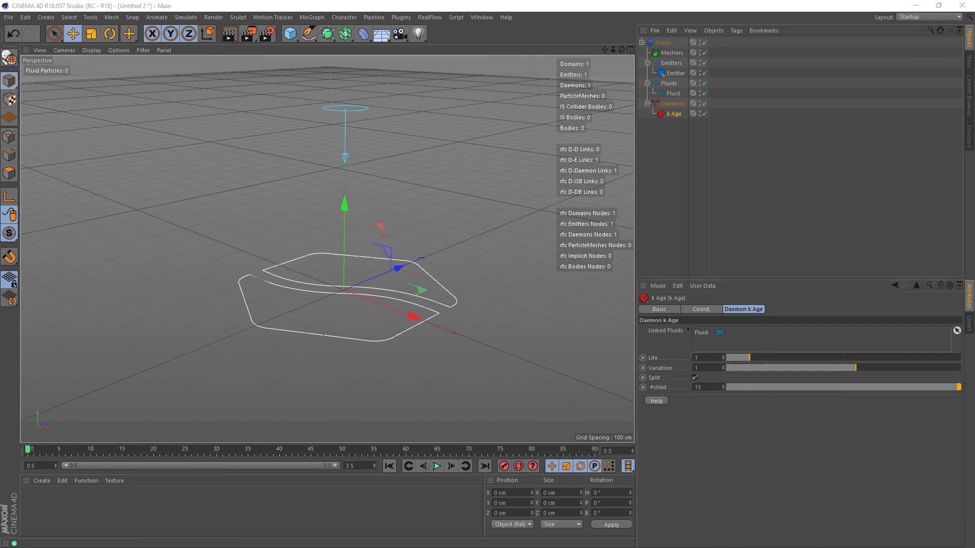
key(alt+Tab)
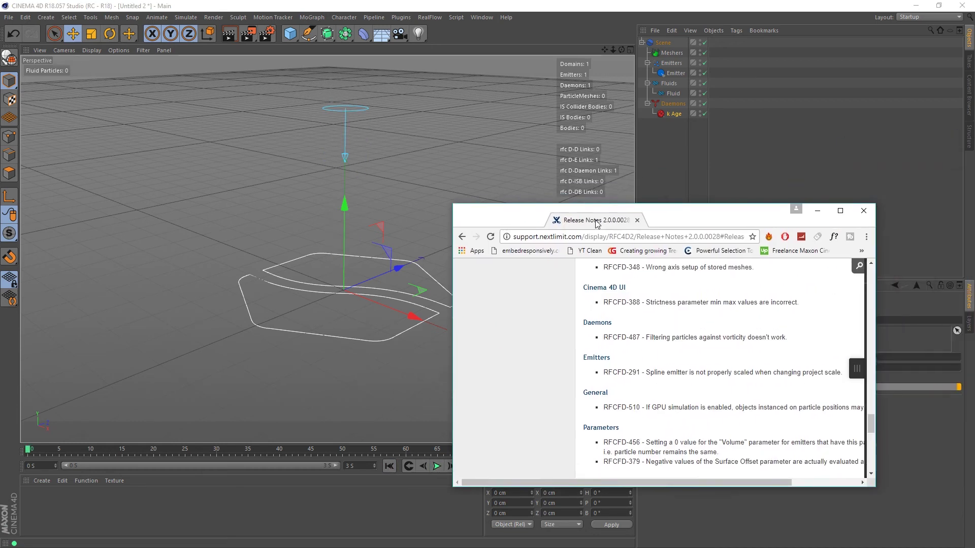
key(super+Up)
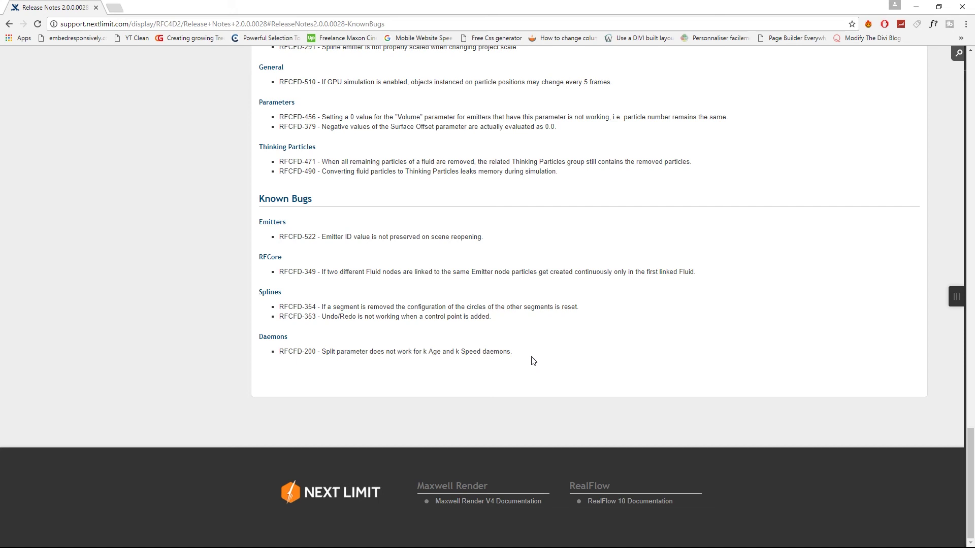
drag(534, 360, 279, 365)
click(594, 341)
click(962, 7)
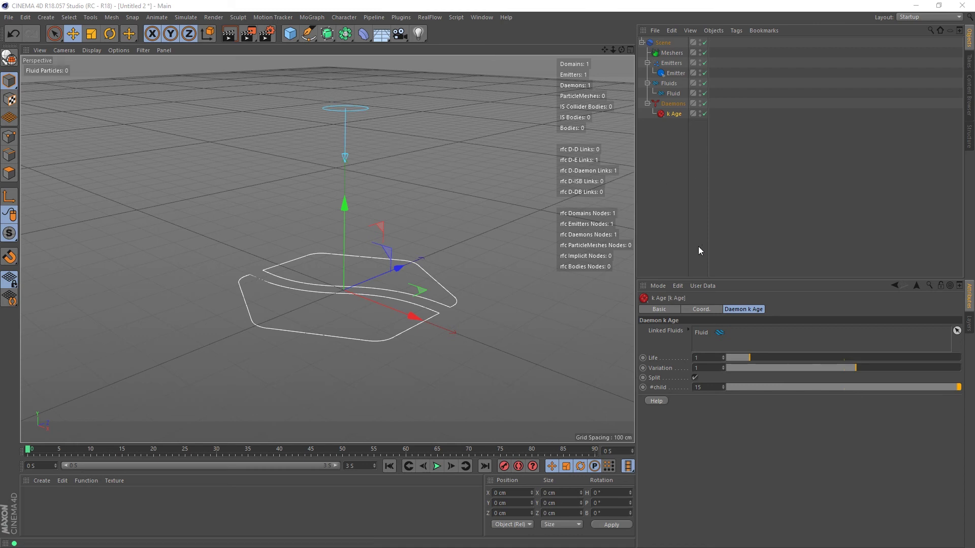
During playback, lower the k Age Variation to 0.3 and switch Split off
alt+drag(333, 287, 391, 291)
scroll(391, 291, down, 3)
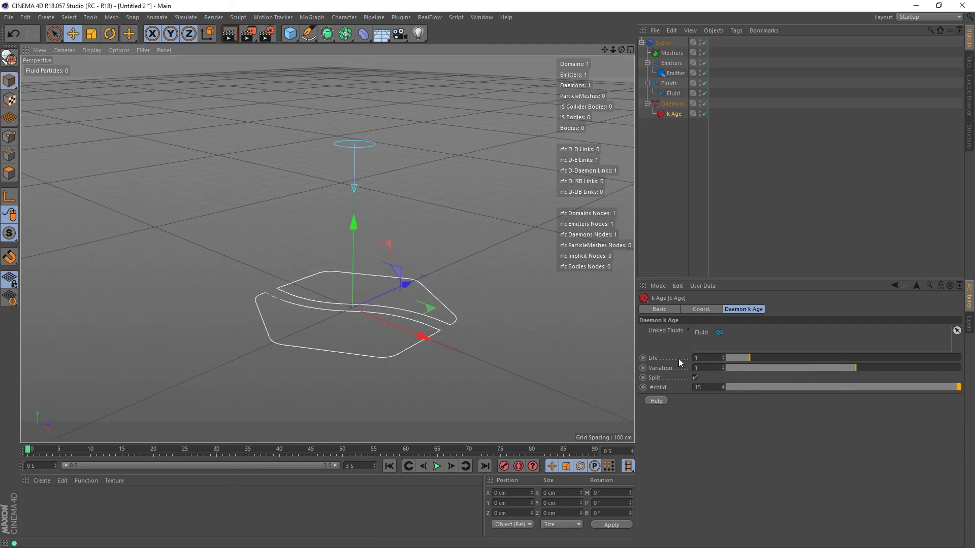
click(436, 466)
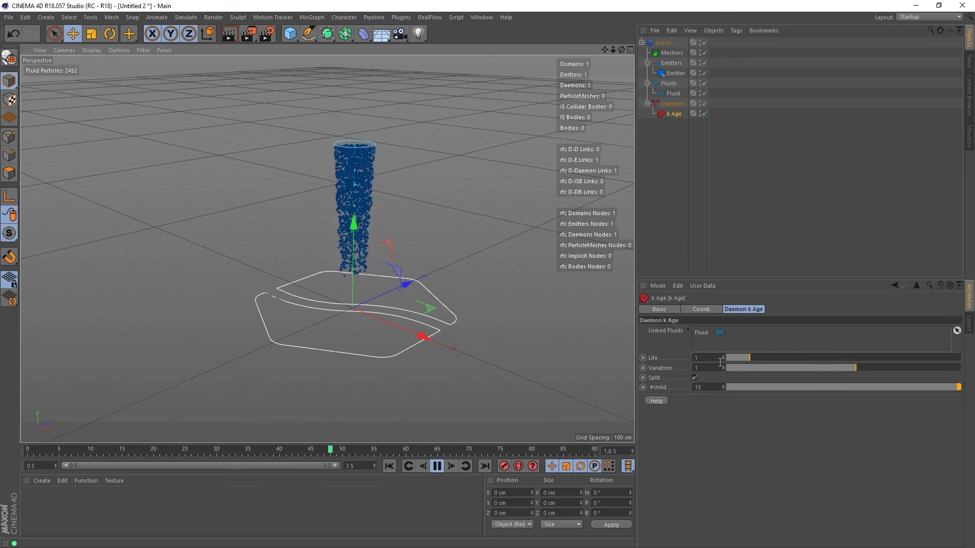
drag(856, 367, 848, 367)
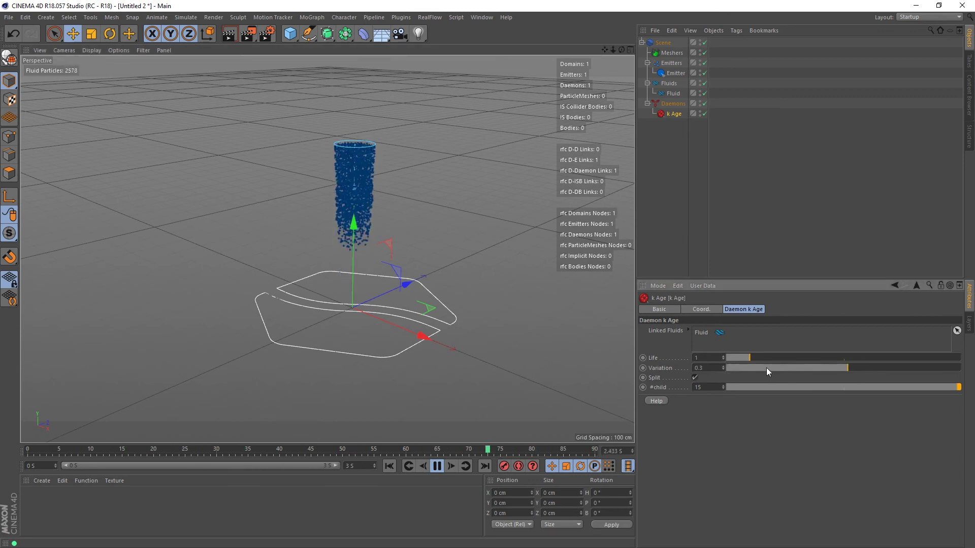
click(695, 378)
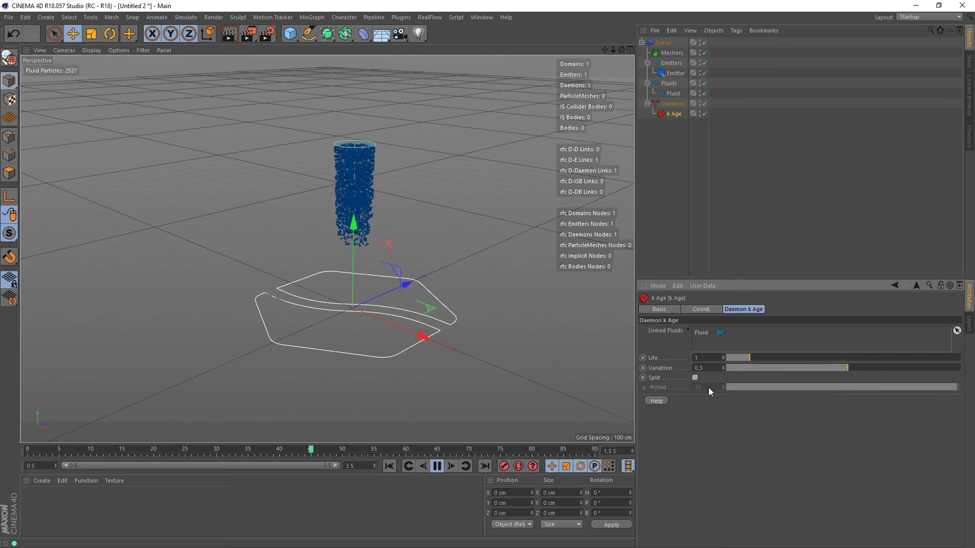